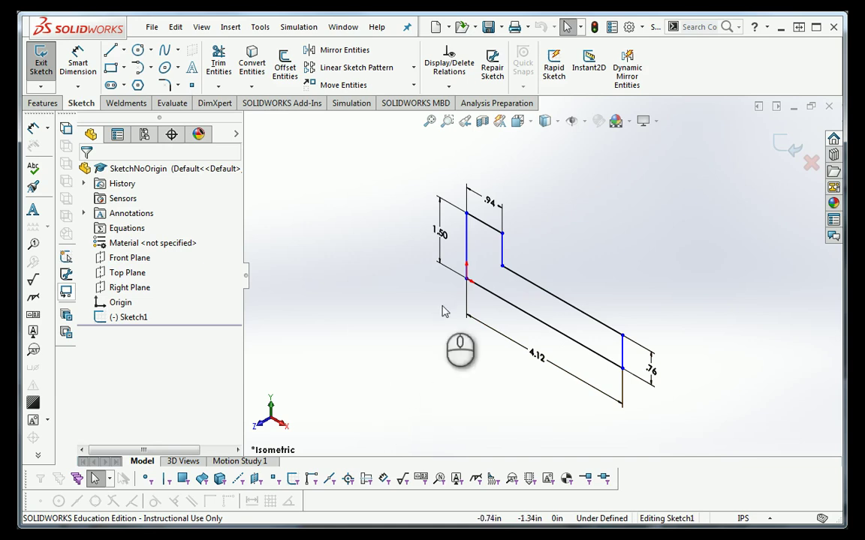
- View Sketch1 from the Front and drag a corner to show it moves off the origin
left_click(517, 121)
left_click(535, 179)
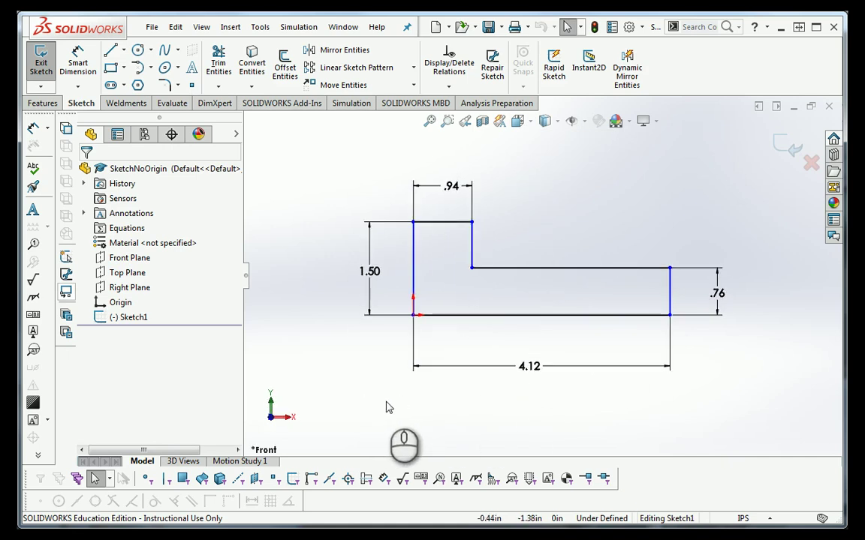
mouse_move(669, 268)
left_mouse_down()
mouse_move(722, 270)
mouse_move(510, 274)
mouse_move(535, 285)
mouse_move(718, 285)
mouse_move(699, 293)
mouse_move(601, 290)
mouse_move(677, 188)
mouse_move(693, 197)
mouse_move(614, 261)
mouse_move(712, 276)
mouse_move(709, 268)
left_mouse_up()
- Select the top and left sketch lines and drag the whole sketch to the right
left_click(482, 222)
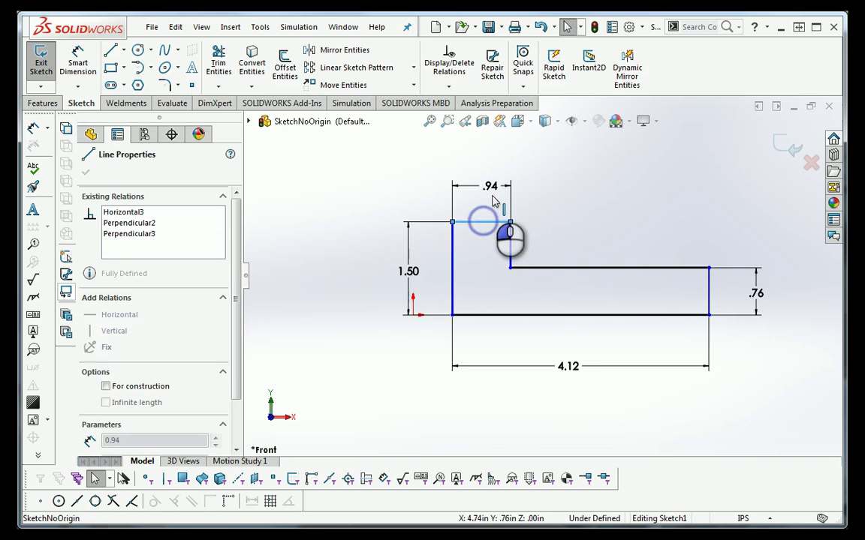
left_click(452, 264)
mouse_move(464, 270)
left_mouse_down()
mouse_move(544, 276)
mouse_move(453, 282)
mouse_move(501, 295)
mouse_move(538, 292)
left_mouse_up()
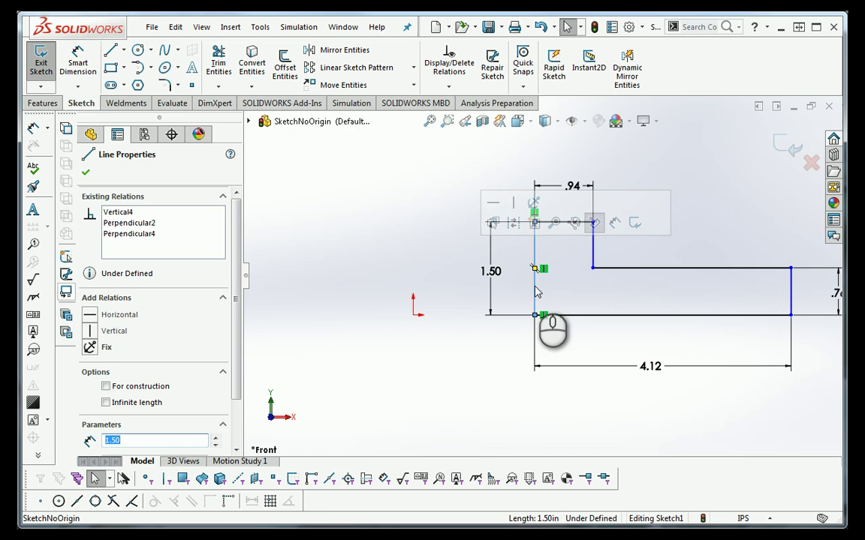
left_click(418, 336)
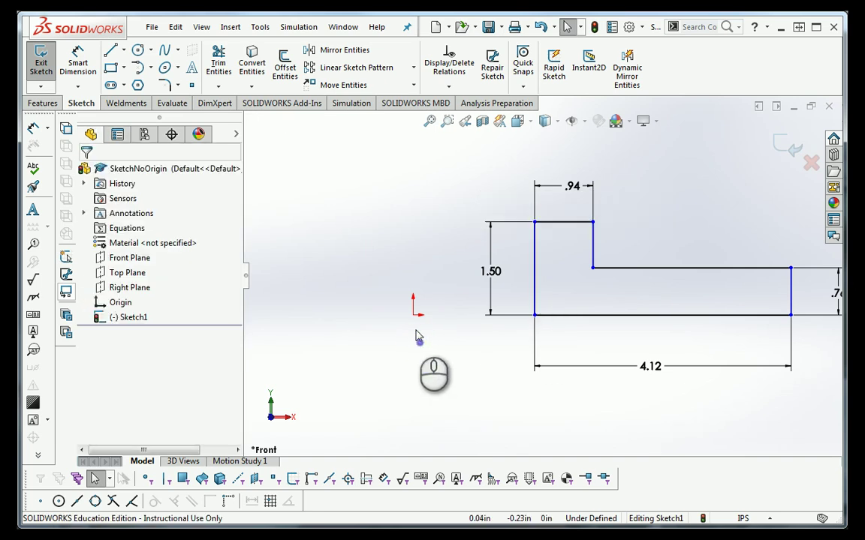
- Make the sketch's lower-left corner coincident with the origin
left_click(535, 317)
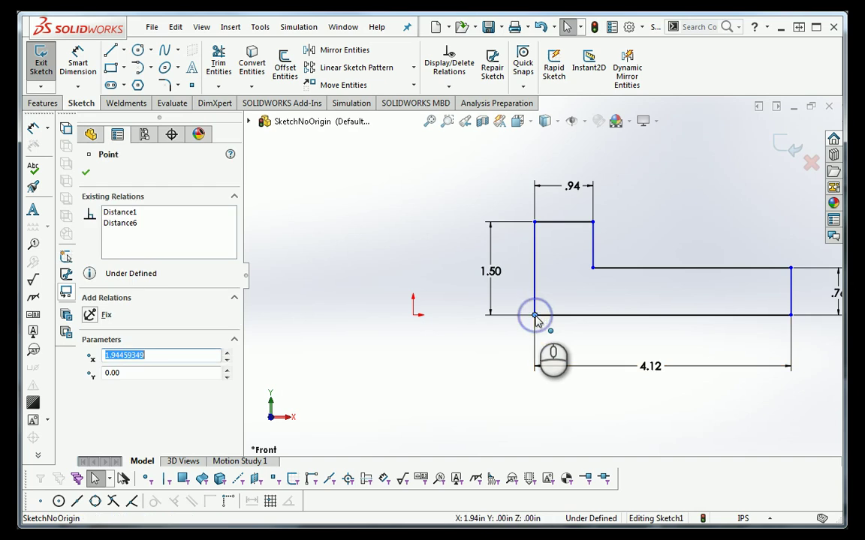
left_click(412, 316, "ctrl")
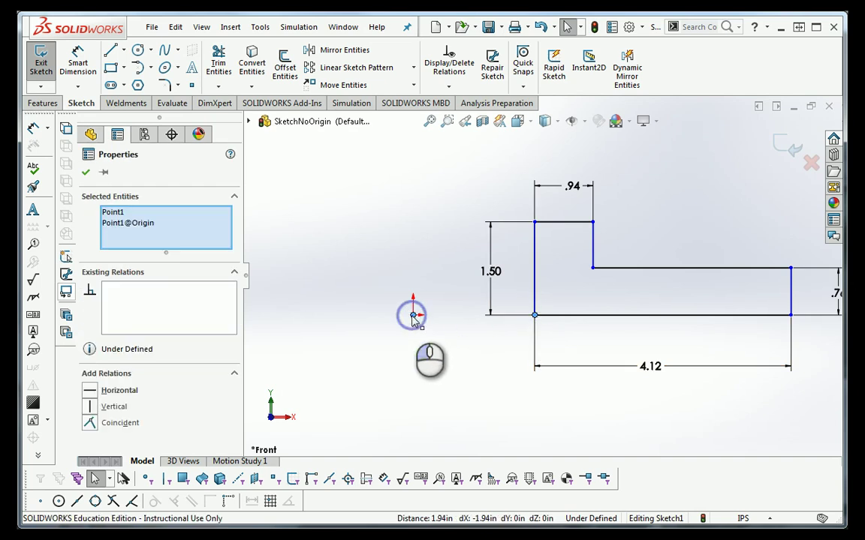
left_click(105, 422)
left_click(441, 427)
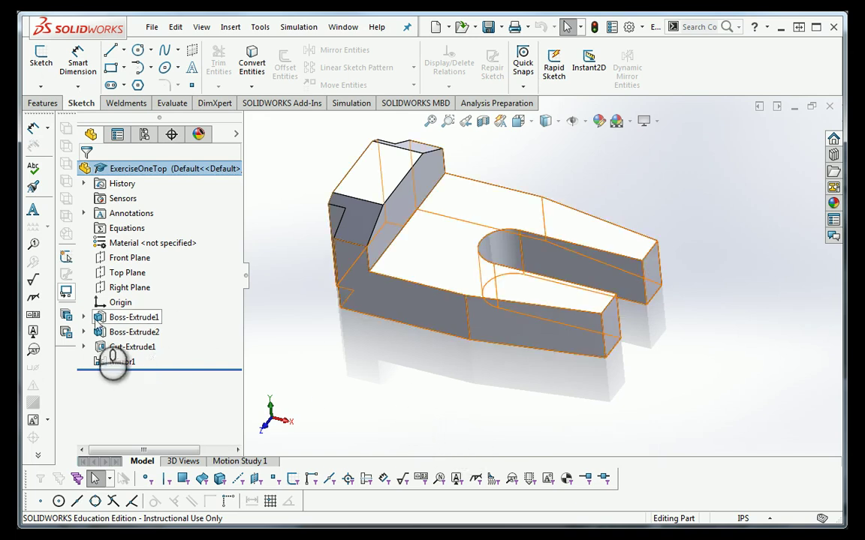
- Edit Sketch1 under Boss-Extrude1
left_click(83, 317)
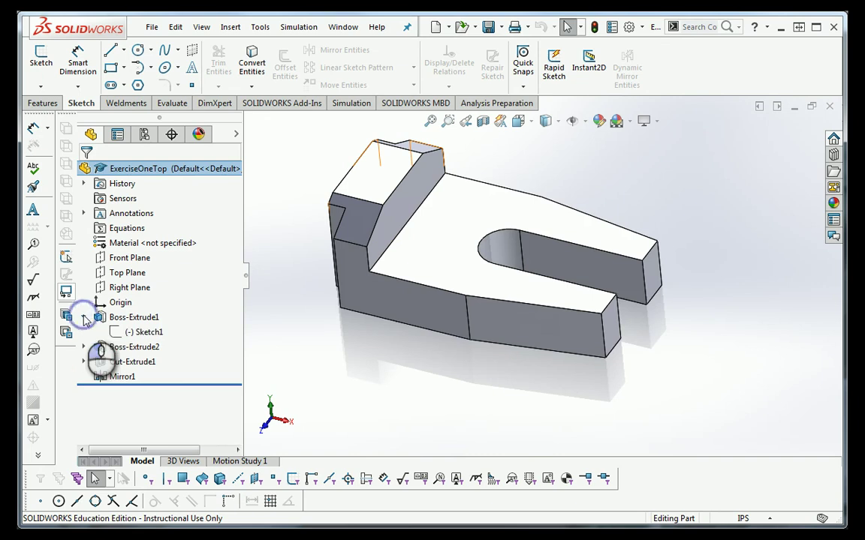
right_click(139, 333)
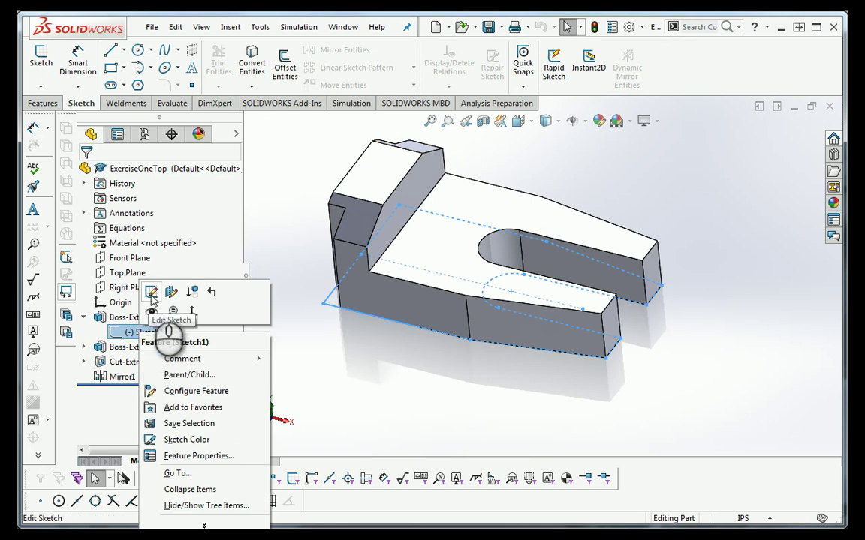
left_click(151, 292)
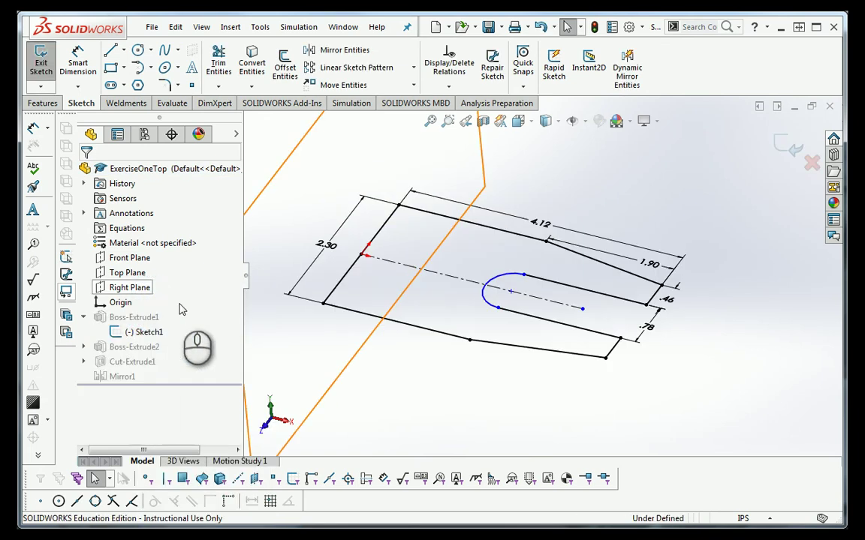
- View the sketch from the Top and drag the slot arc into a .74-radius arc
left_click(531, 122)
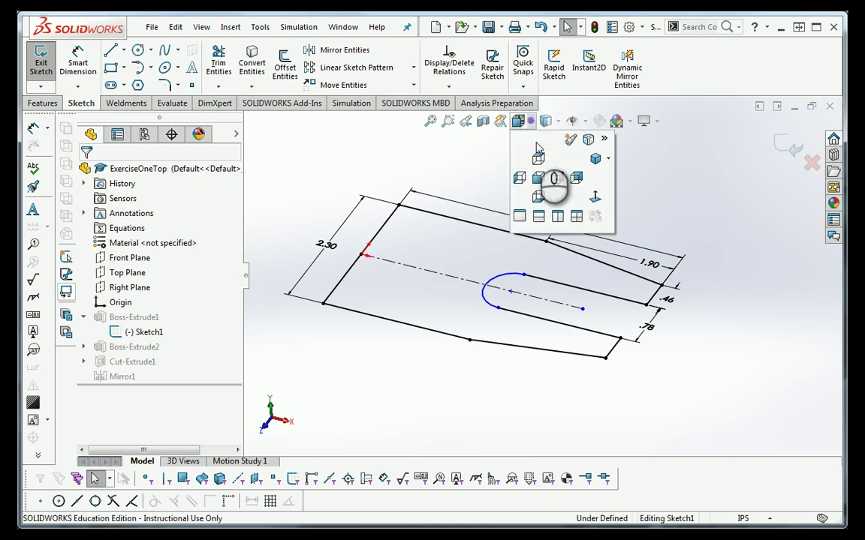
left_click(537, 178)
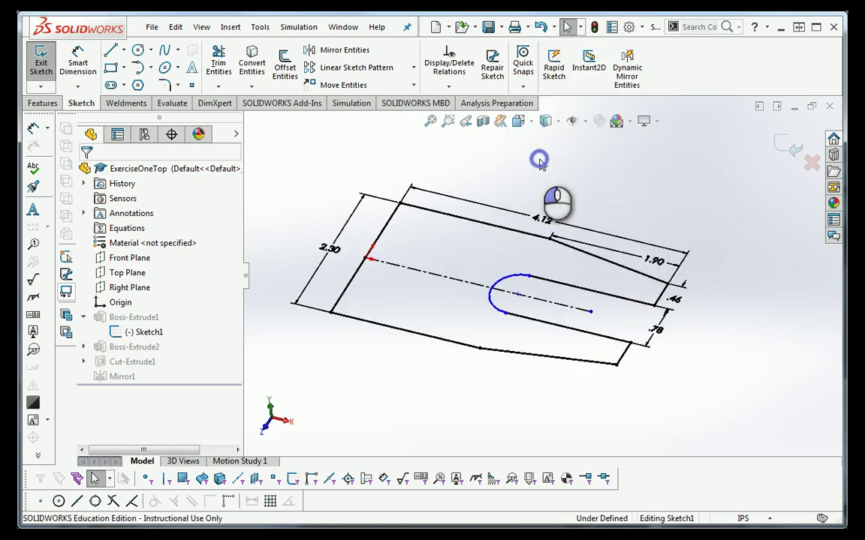
scroll(608, 342, "down", 2)
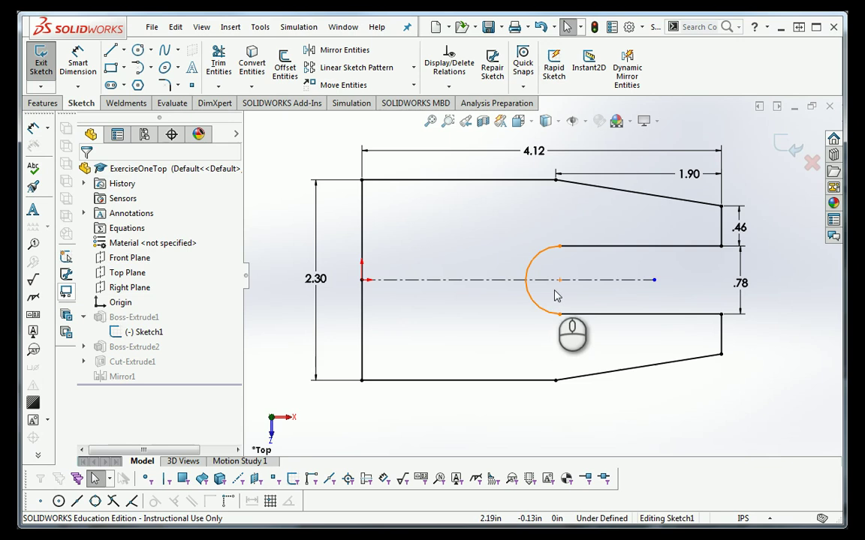
left_click_drag(535, 285, 498, 283)
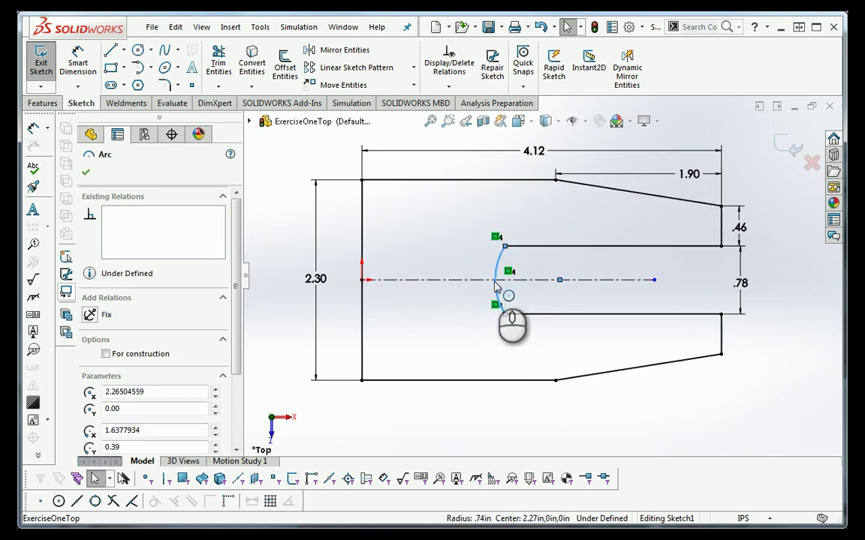
left_click(523, 342)
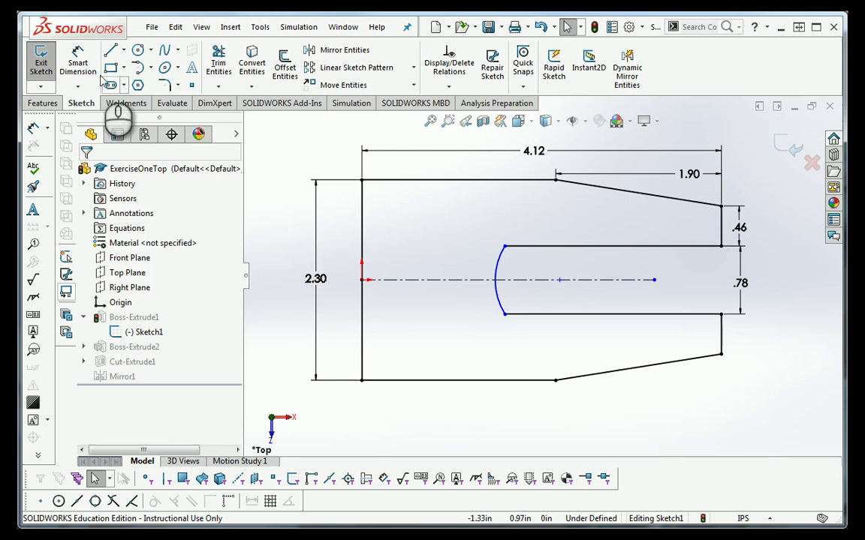
- Dimension the arc centre to the right vertical edge as 1.12
left_click(79, 63)
left_click(560, 281)
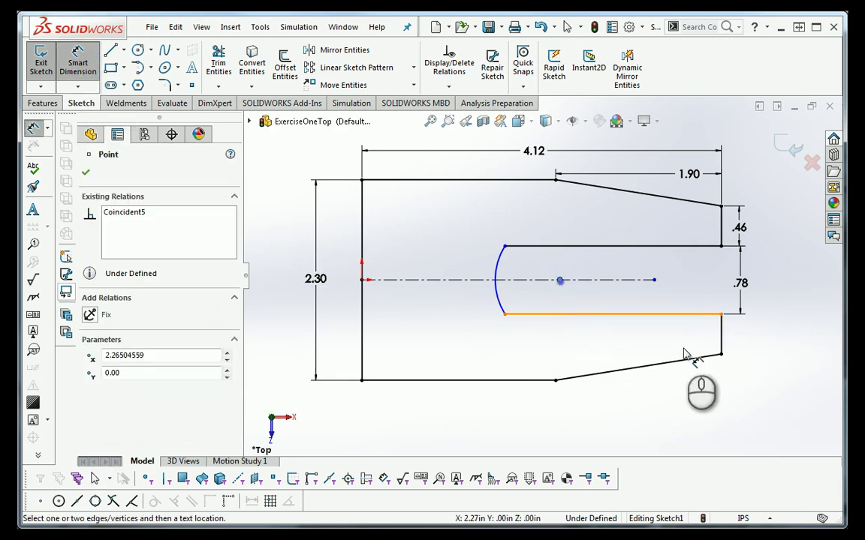
left_click(721, 337)
left_click(647, 419)
type("1.12")
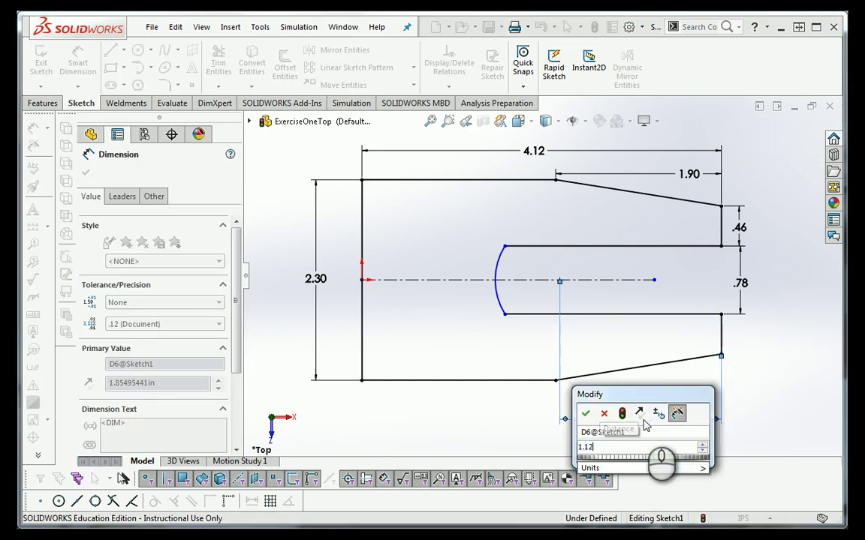
key("Return")
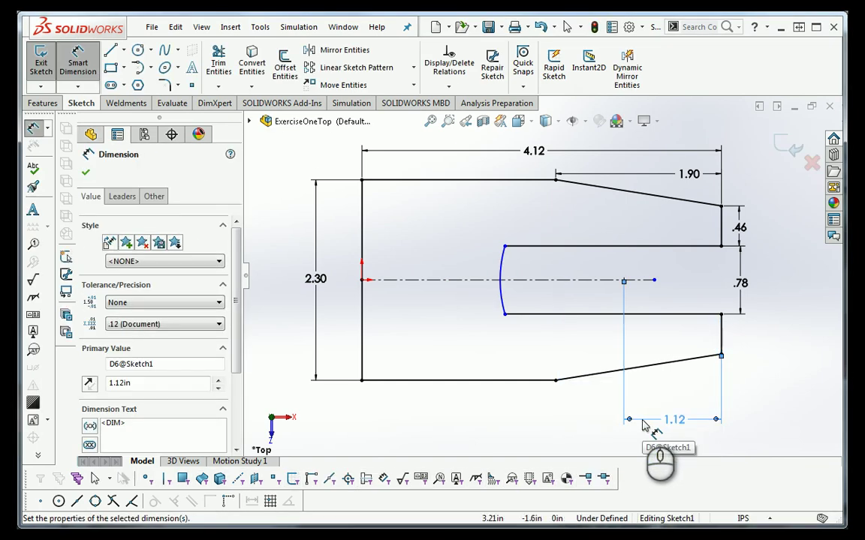
key("Escape")
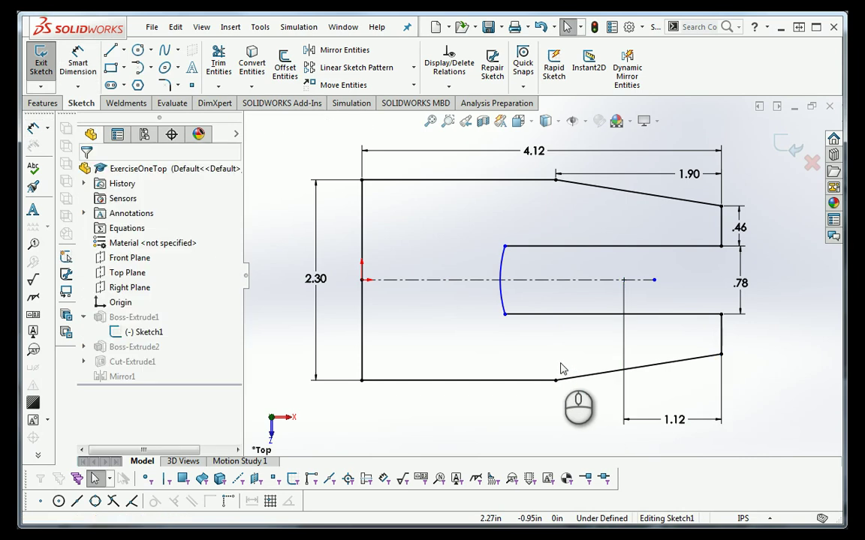
- Make the slot arc tangent to the upper line, exit the sketch and orbit the rebuilt part
left_click(539, 248)
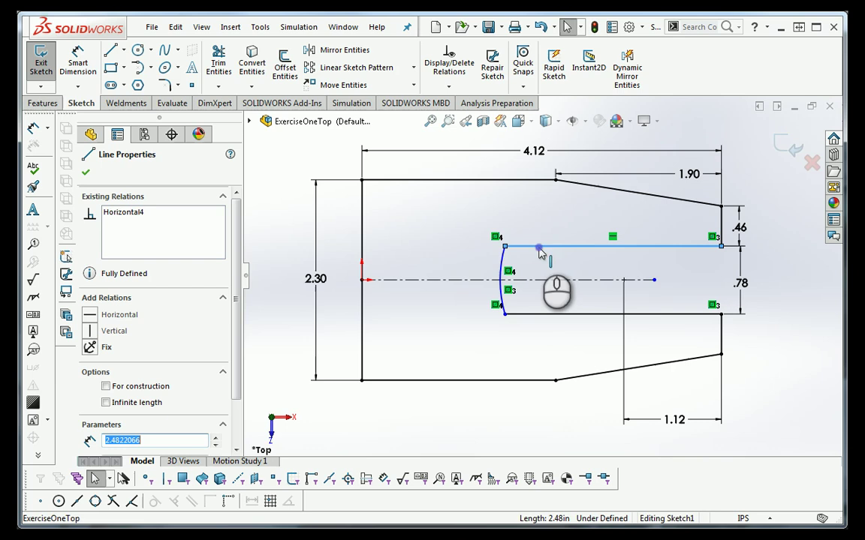
left_click(504, 262, "ctrl")
left_click(541, 199)
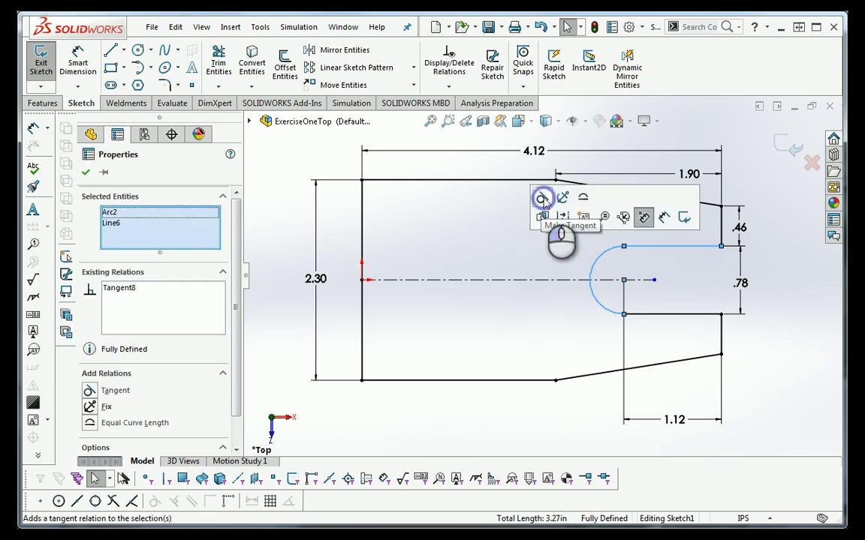
left_click(760, 366)
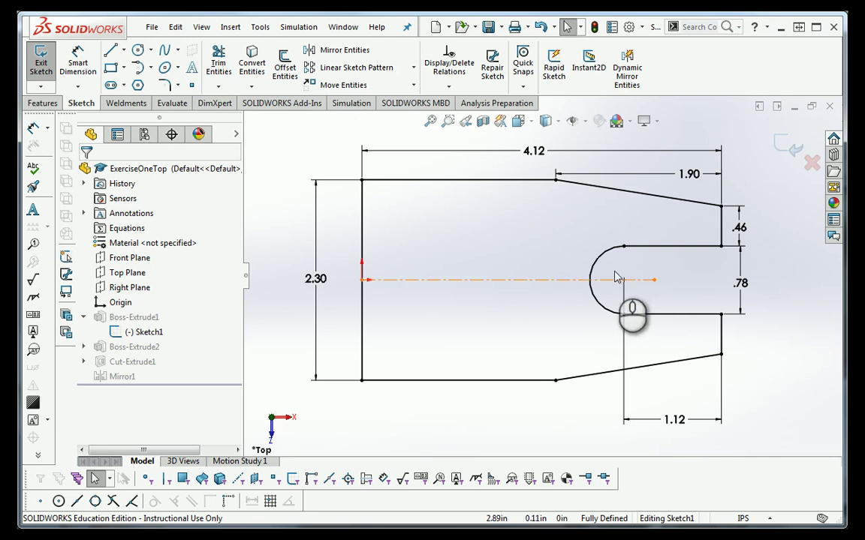
left_click(789, 148)
middle_click_drag(667, 389, 499, 347)
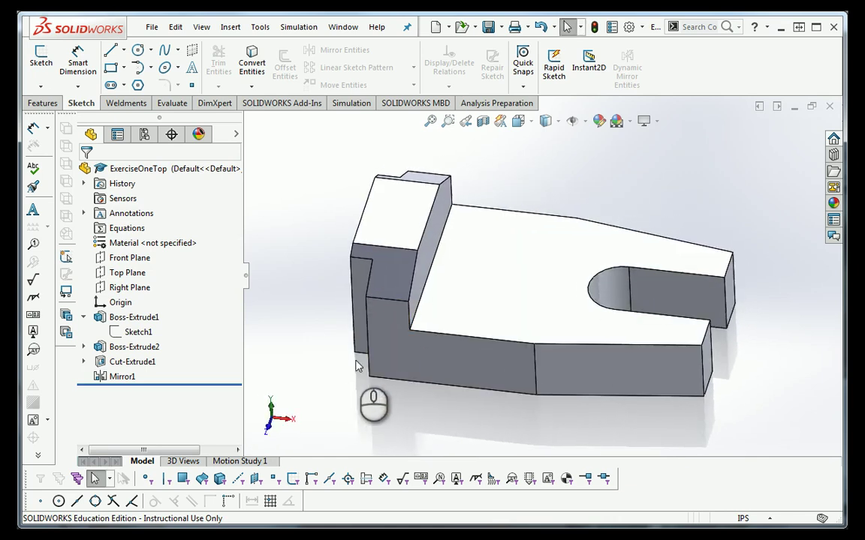
- Edit Sketch2 under Boss-Extrude2
left_click(83, 347)
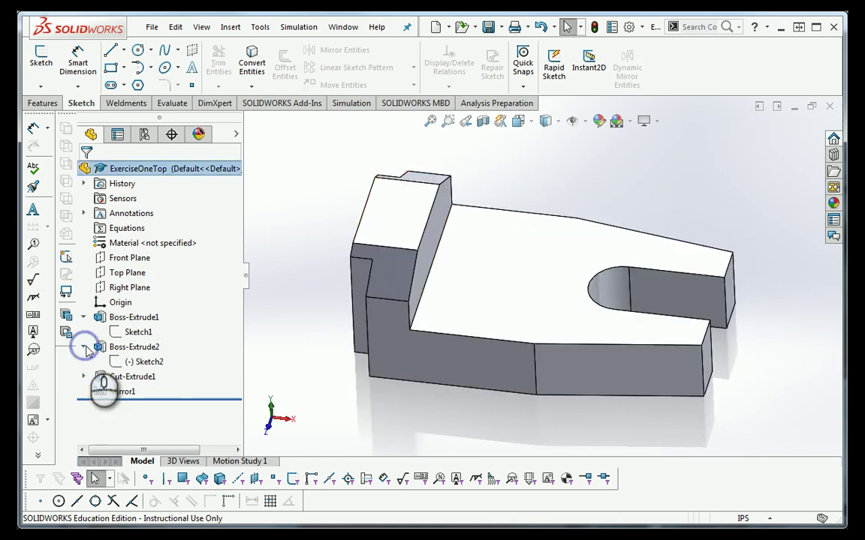
mouse_move(258, 371)
middle_mouse_down()
mouse_move(345, 334)
mouse_move(246, 363)
middle_mouse_up()
right_click(150, 364)
left_click(158, 324)
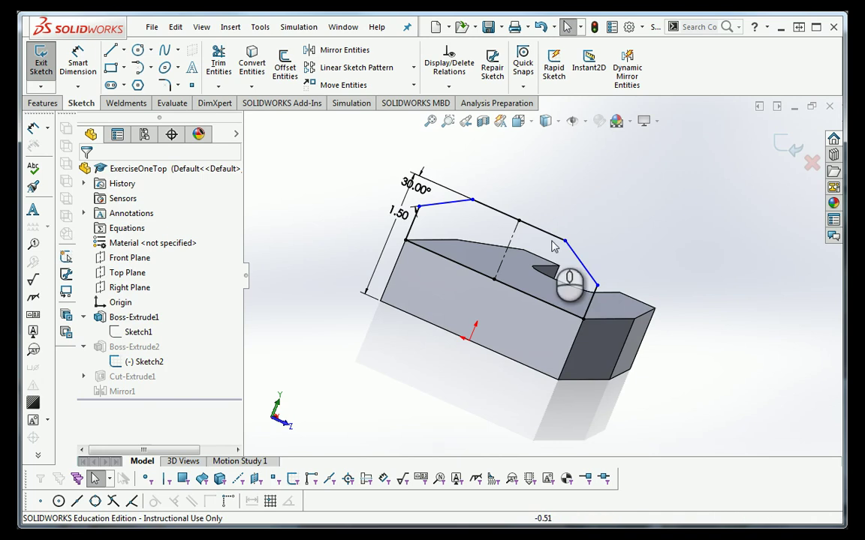
- View Sketch2 from the Left and drag the slanted line's endpoints to test them
left_click(531, 121)
left_click(521, 171)
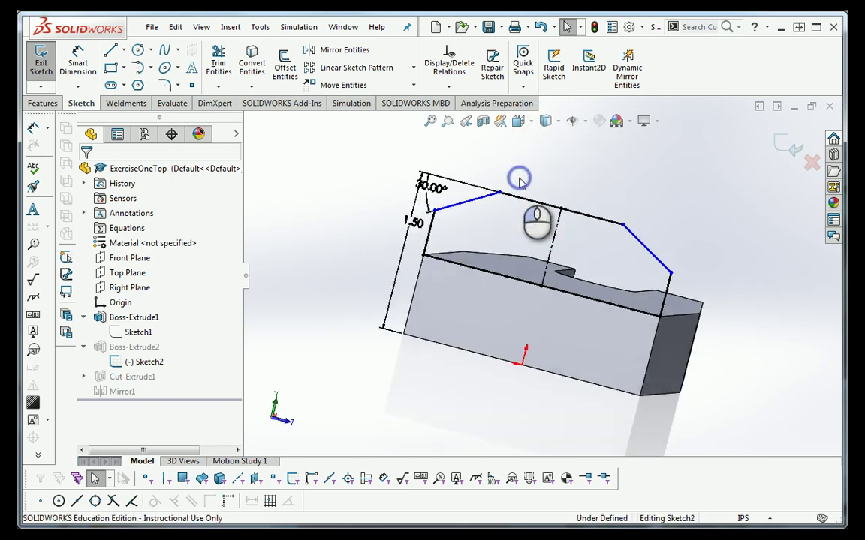
mouse_move(405, 215)
left_mouse_down()
mouse_move(413, 219)
mouse_move(412, 250)
mouse_move(412, 188)
mouse_move(413, 247)
mouse_move(417, 196)
mouse_move(412, 229)
left_mouse_up()
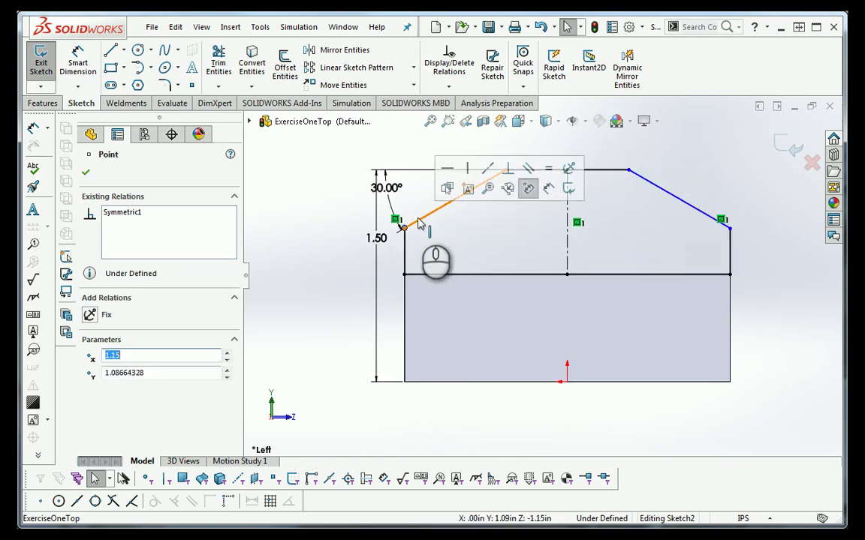
left_click(453, 238)
mouse_move(507, 174)
left_mouse_down()
mouse_move(465, 179)
mouse_move(523, 183)
mouse_move(473, 184)
mouse_move(503, 187)
left_mouse_up()
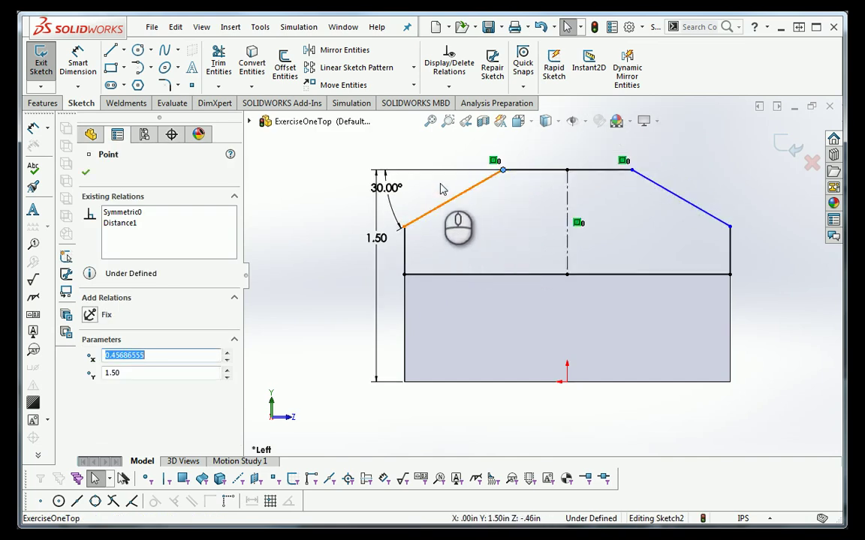
left_click(441, 184)
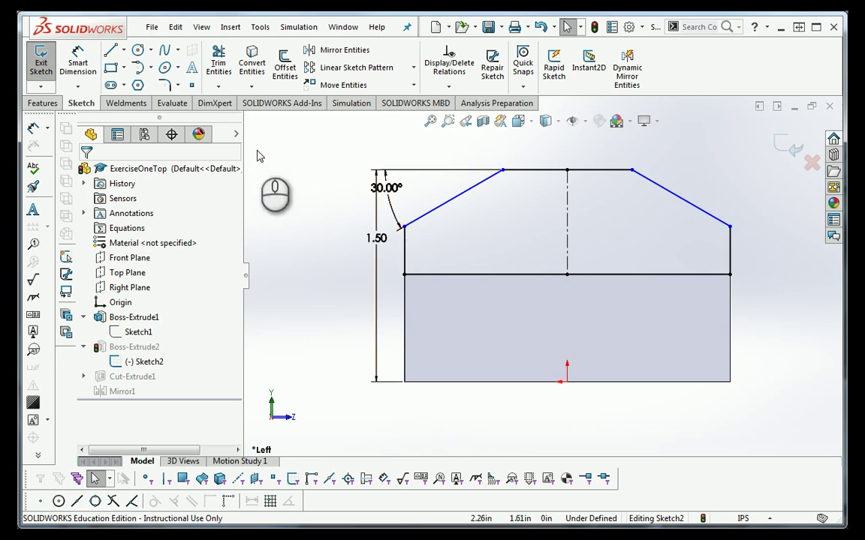
- Dimension the vertical distance from the top edge to the left slope's end as .44
left_click(78, 65)
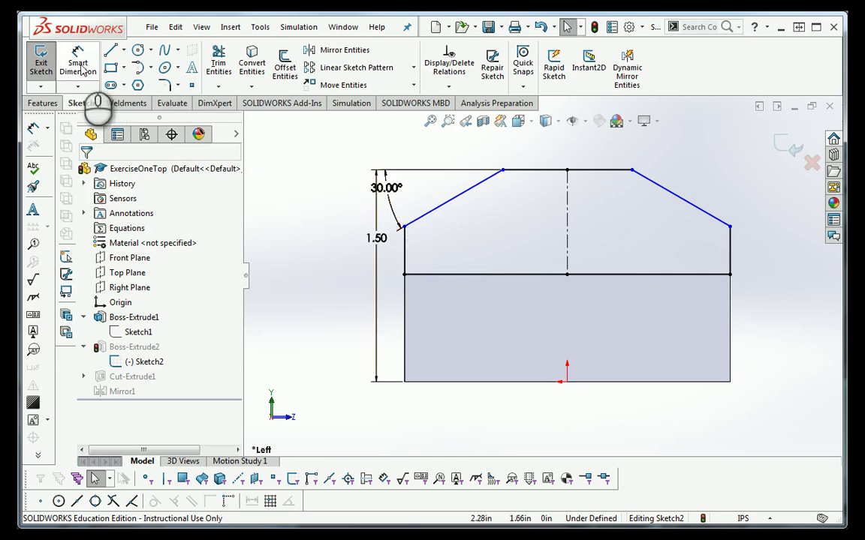
left_click(535, 172)
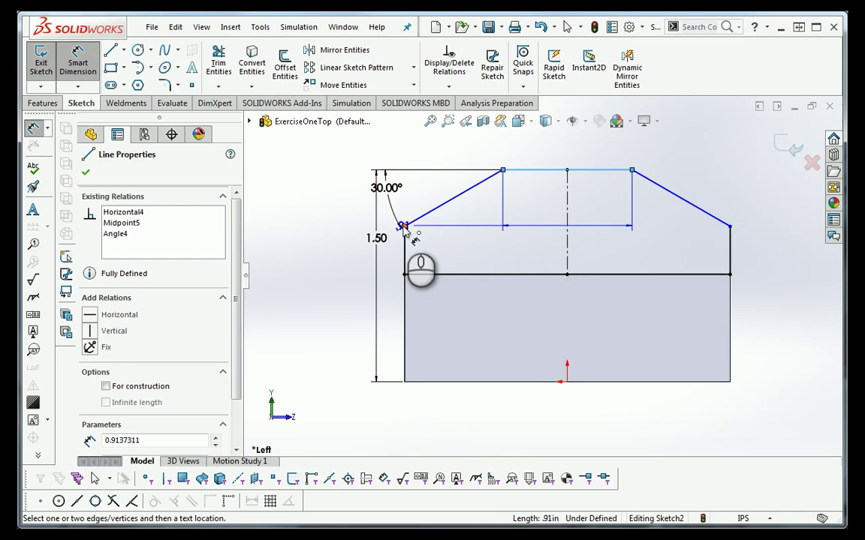
left_click(403, 226)
left_click(341, 194)
type(".")
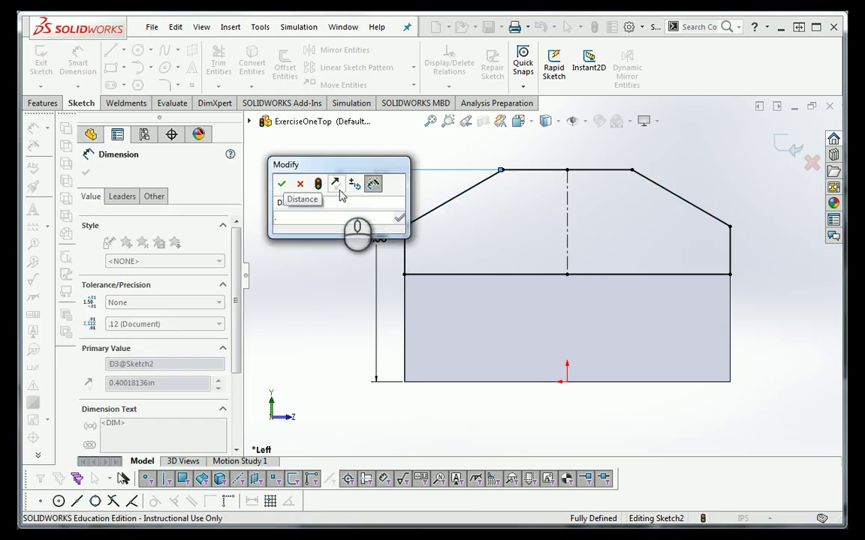
type("44")
key("Return")
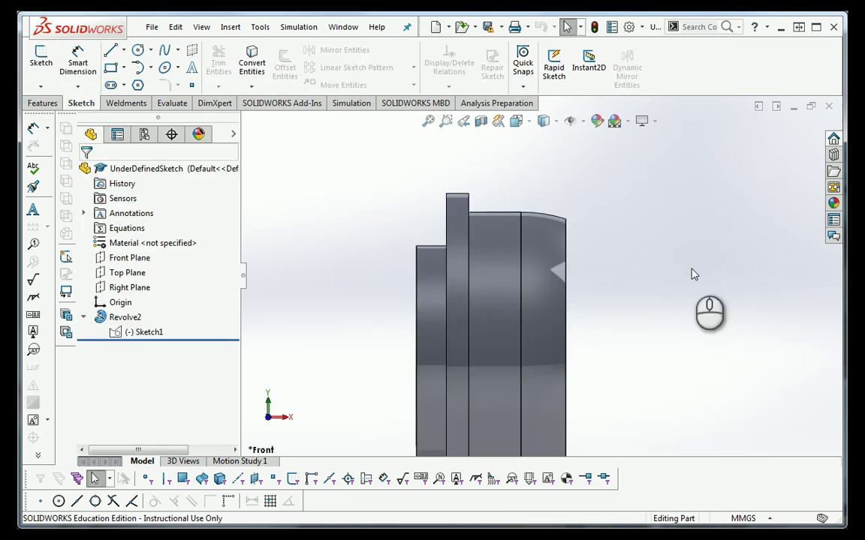
- Orbit the UnderDefinedSketch revolved body and bring up Sketch1's options under Revolve2
mouse_move(668, 291)
middle_mouse_down()
mouse_move(720, 281)
mouse_move(659, 278)
mouse_move(666, 305)
middle_mouse_up()
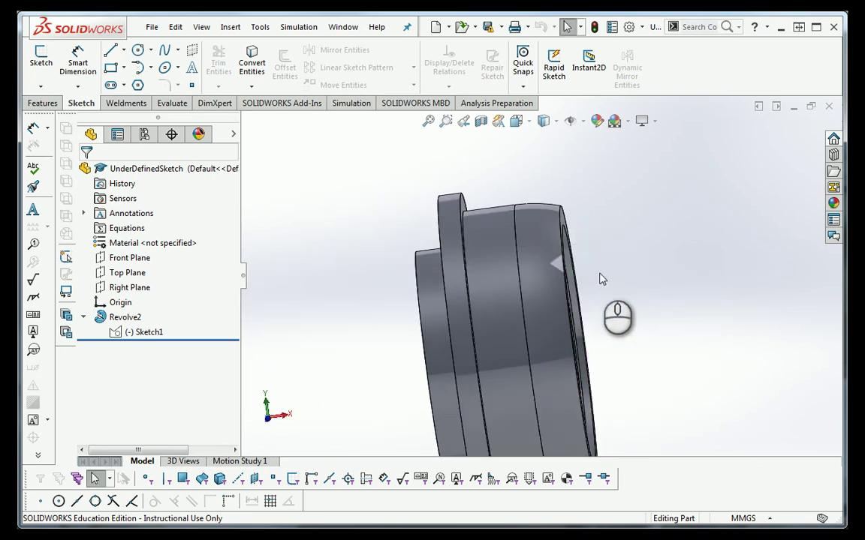
right_click(143, 336)
- Edit Sketch1 in Front view and add a Ø80 diameter dimension to the outer edge
left_click(172, 291)
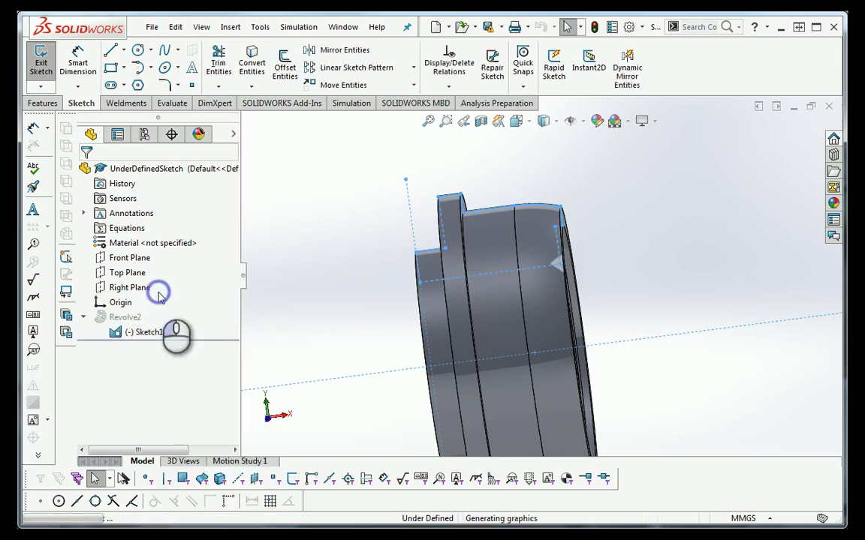
left_click(516, 120)
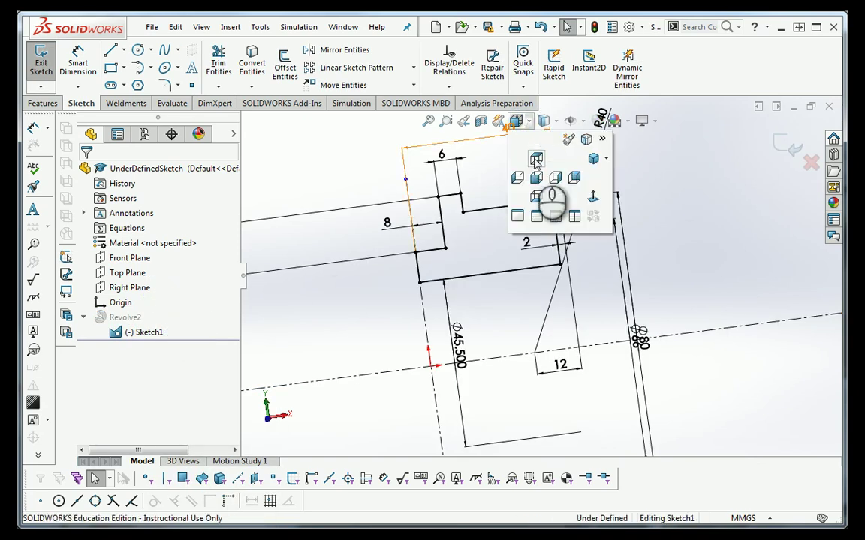
left_click(536, 180)
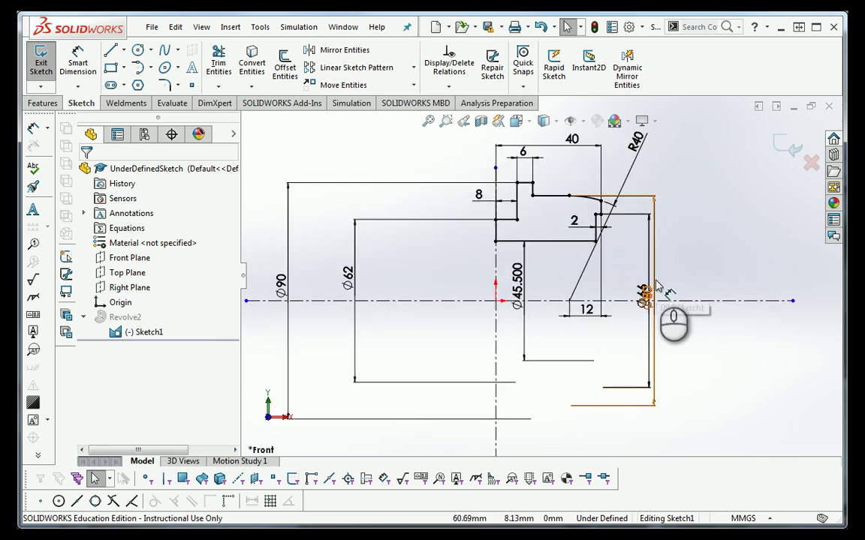
left_click(687, 295)
- Drag a free sketch point and inspect the vertical centreline's relations and right endpoint
left_click_drag(496, 171, 491, 327)
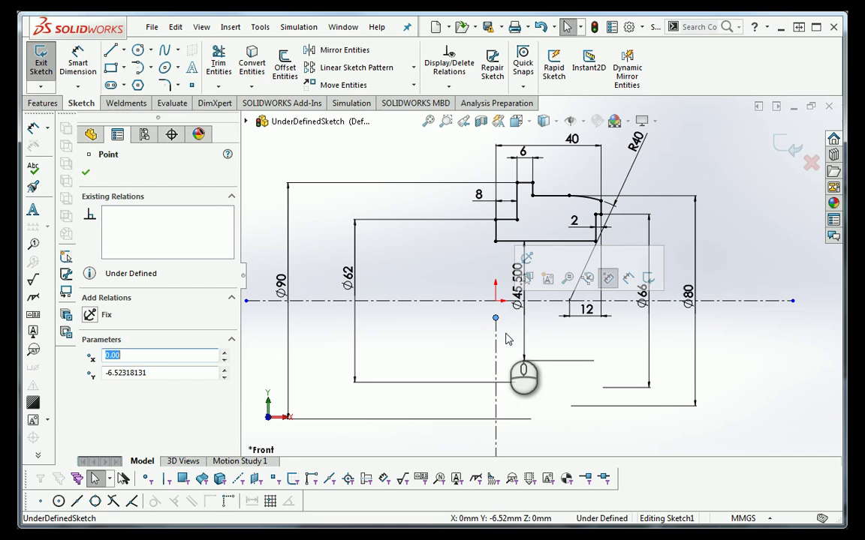
left_click(496, 324)
left_click(467, 333)
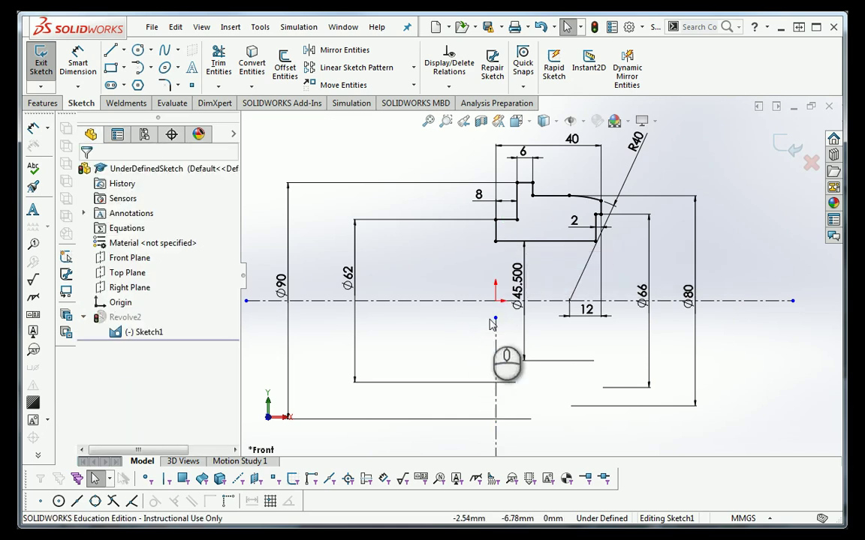
left_click(793, 300)
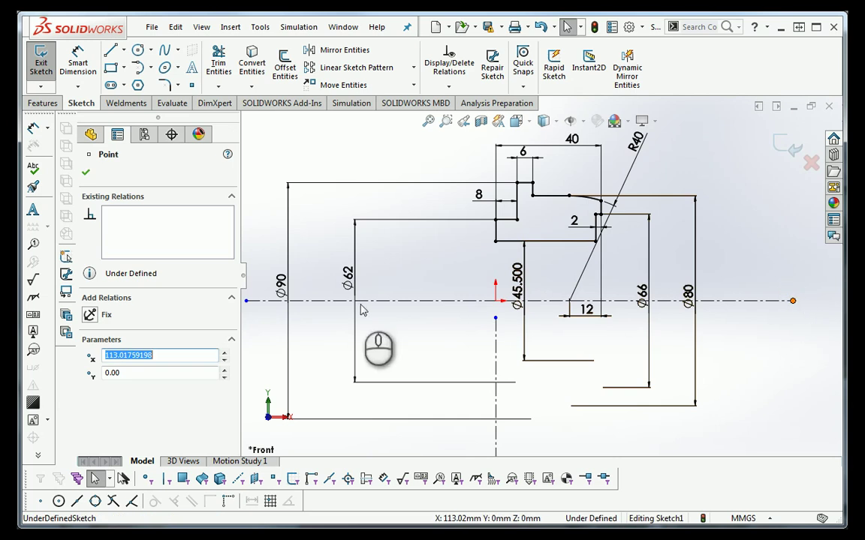
scroll(537, 274, "up", 2)
scroll(568, 188, "down", 4)
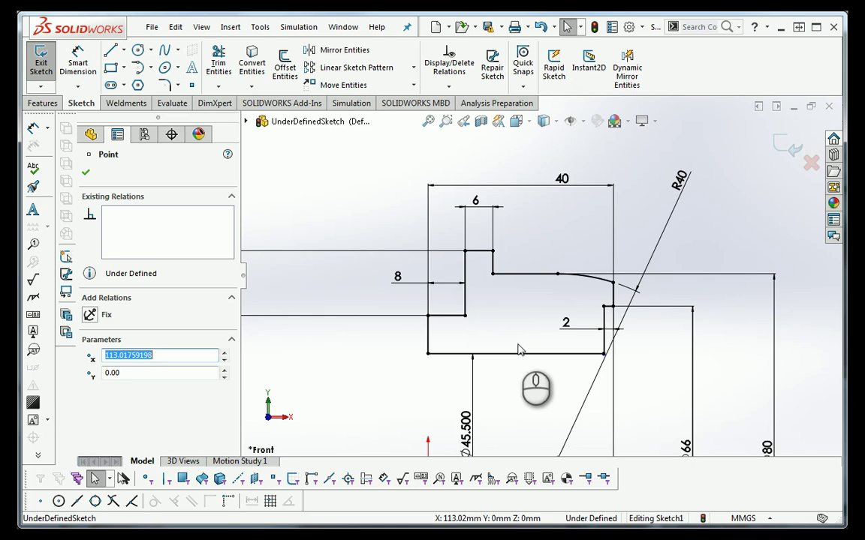
left_click(454, 235)
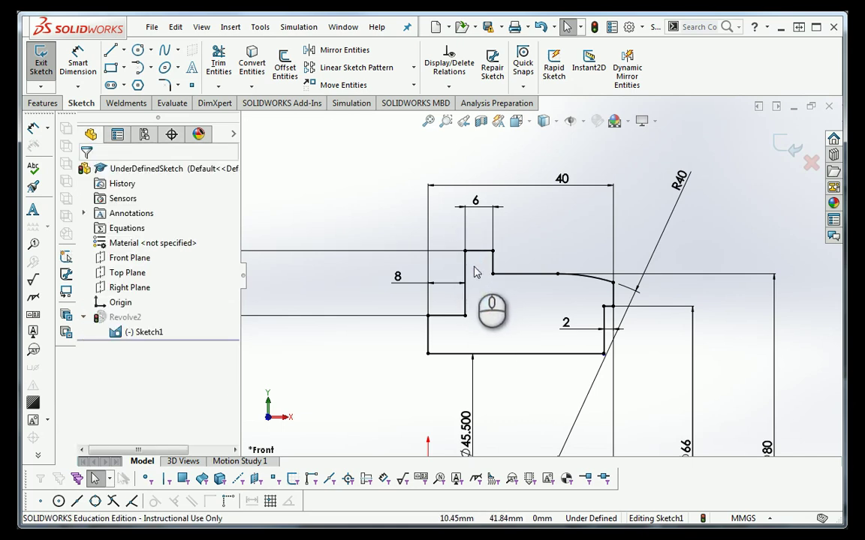
left_click_drag(482, 263, 496, 282)
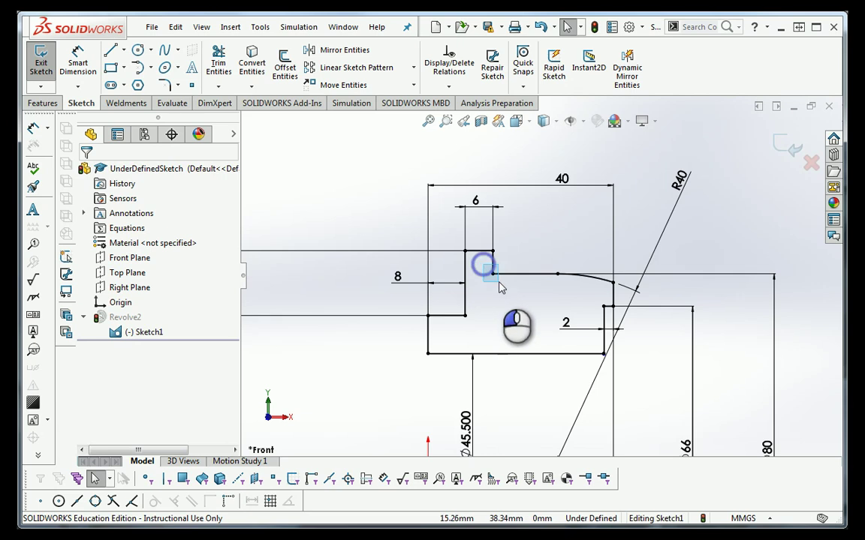
left_click_drag(542, 259, 571, 290)
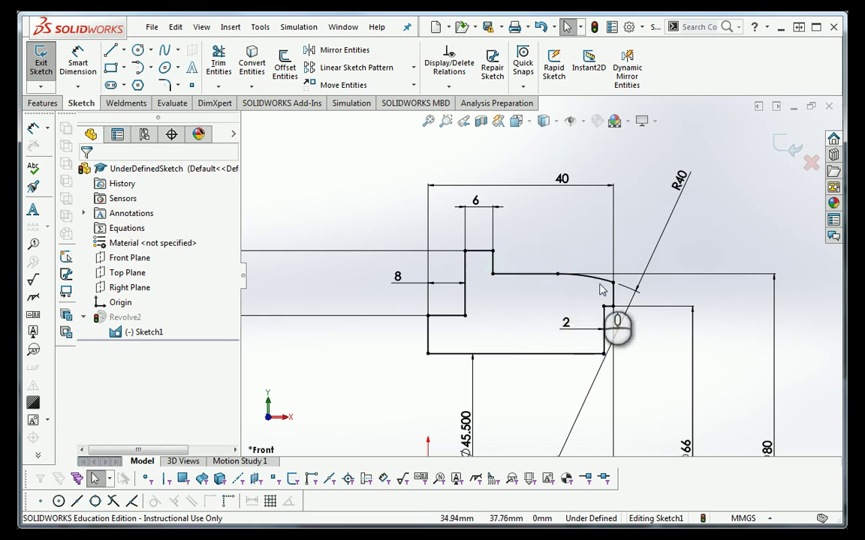
left_click(604, 275)
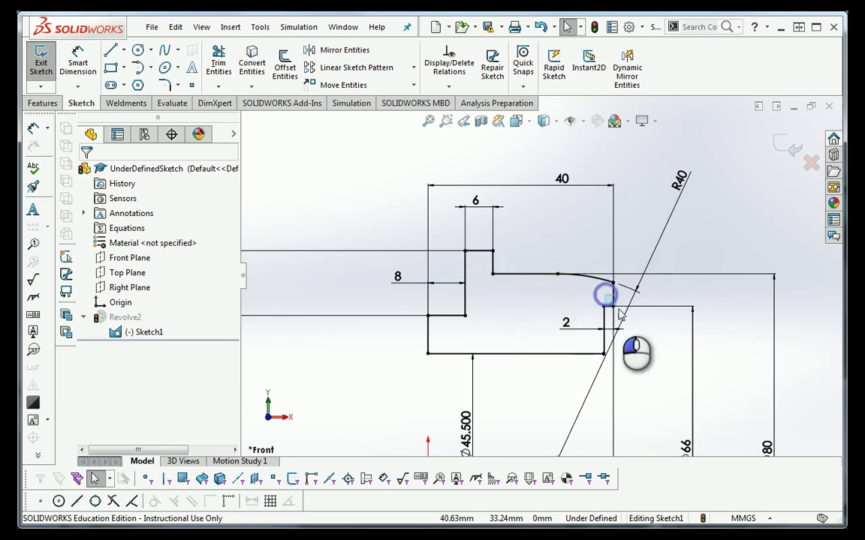
left_click(590, 295)
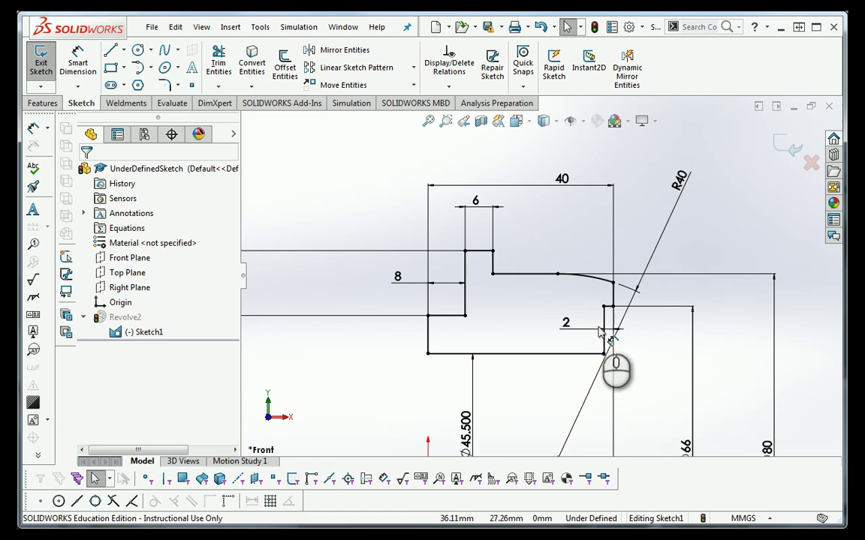
left_click(604, 313)
left_click(592, 343)
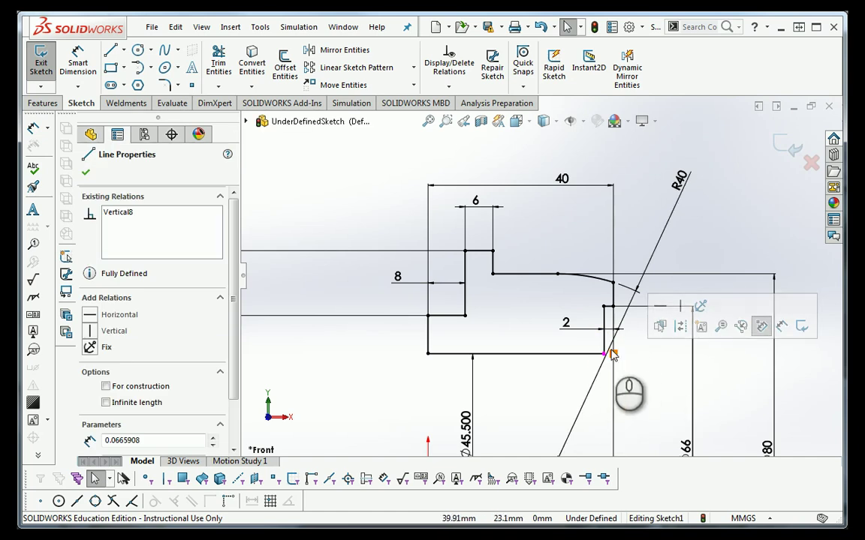
- Zoom into the bottom-right corner and check the short vertical line's relations
scroll(609, 349, "down", 5)
scroll(534, 326, "down", 8)
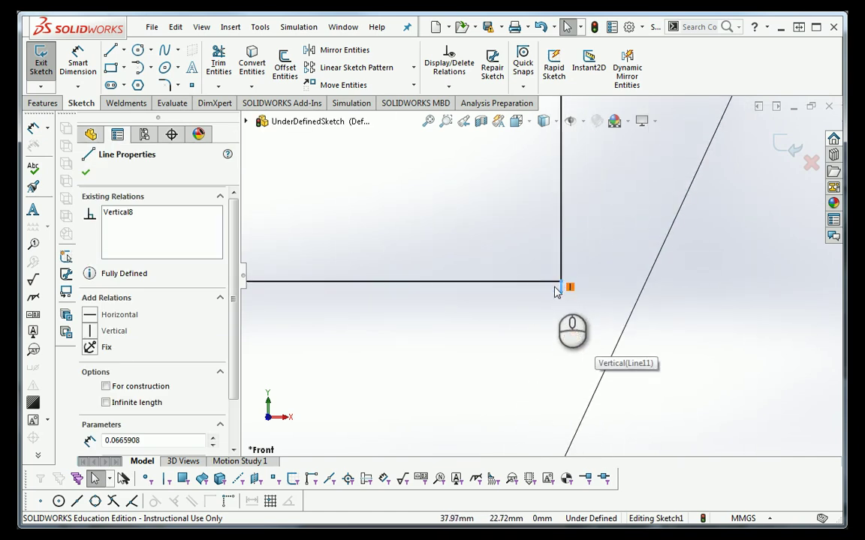
left_click(636, 288)
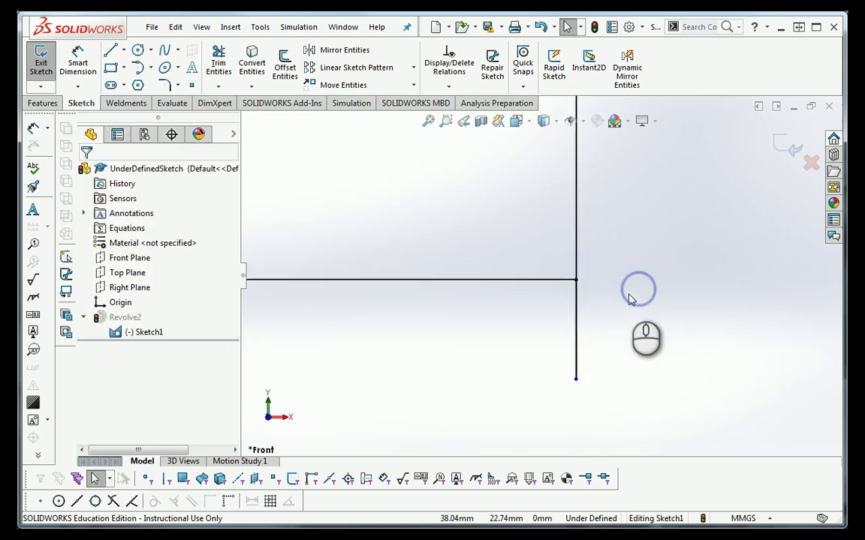
left_click(577, 318)
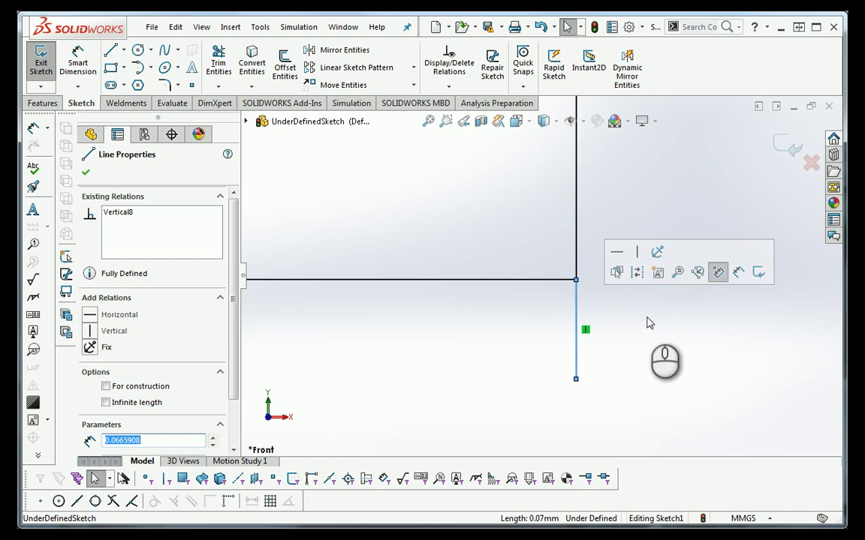
left_click(649, 323)
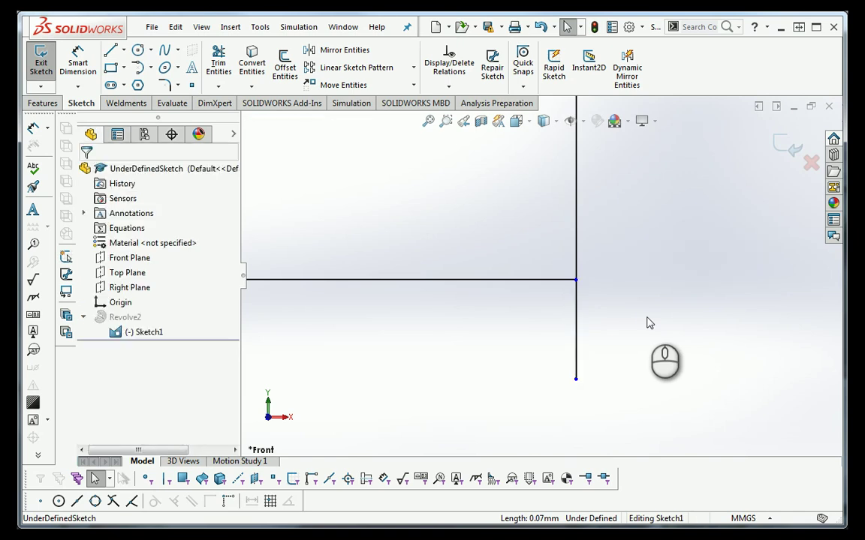
left_click(575, 337)
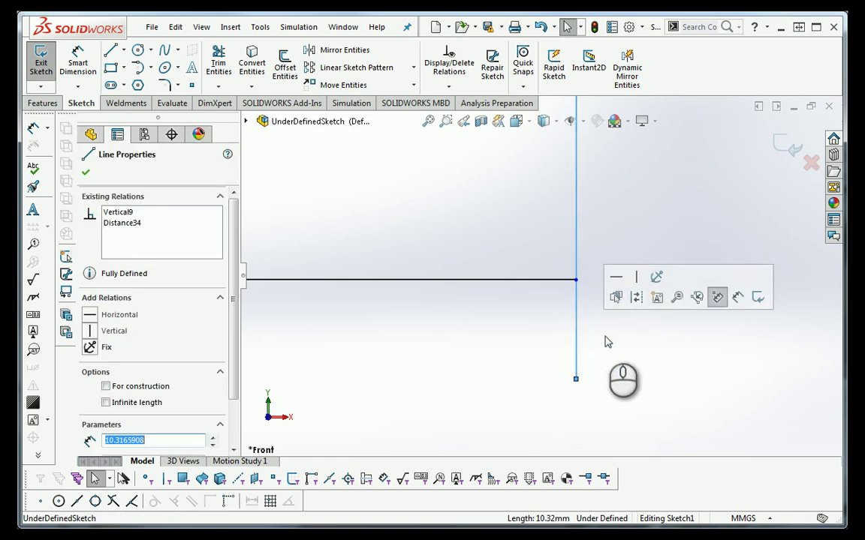
left_click(608, 343)
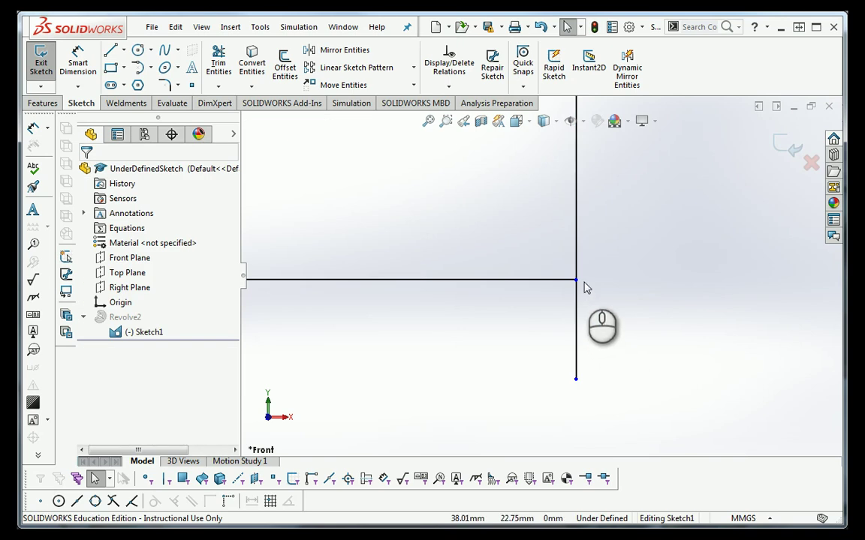
- Merge the horizontal line's loose end onto the vertical line's corner, fully defining the sketch
left_click_drag(577, 282, 486, 282)
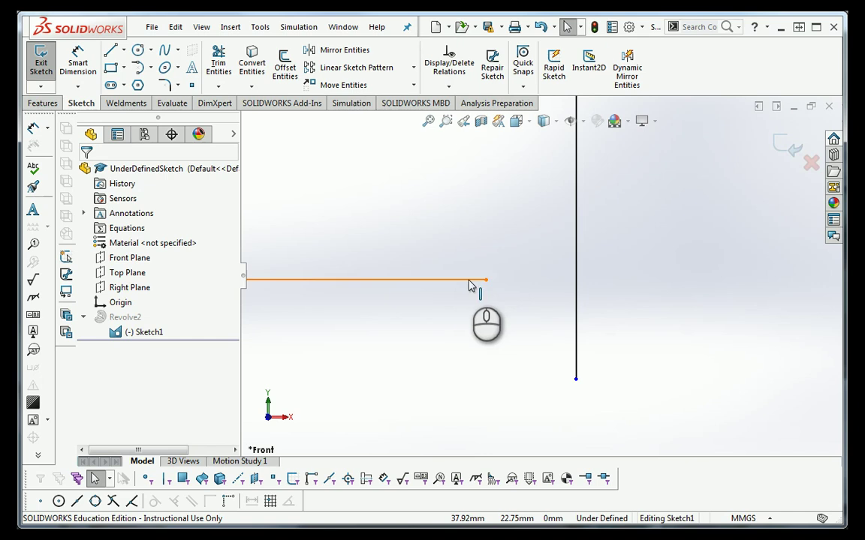
mouse_move(576, 380)
left_mouse_down()
mouse_move(553, 318)
mouse_move(555, 279)
mouse_move(517, 277)
mouse_move(557, 285)
mouse_move(554, 278)
left_mouse_up()
left_click(555, 305)
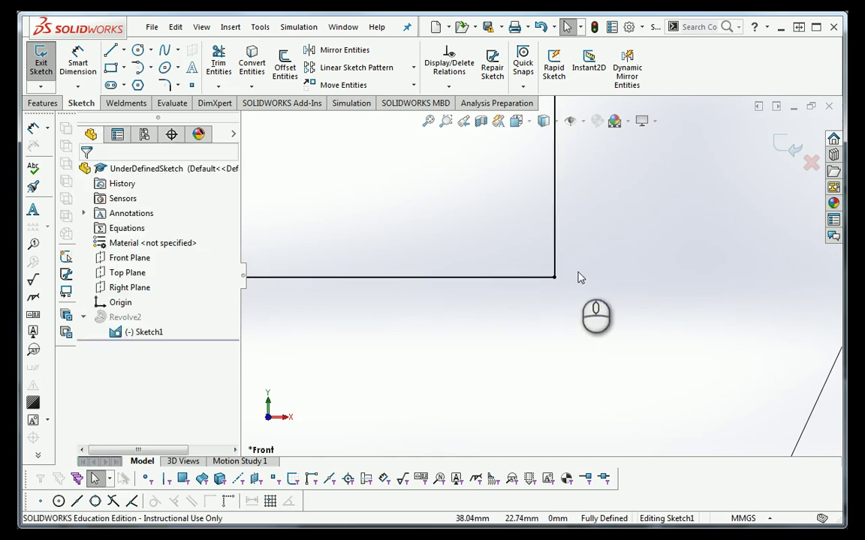